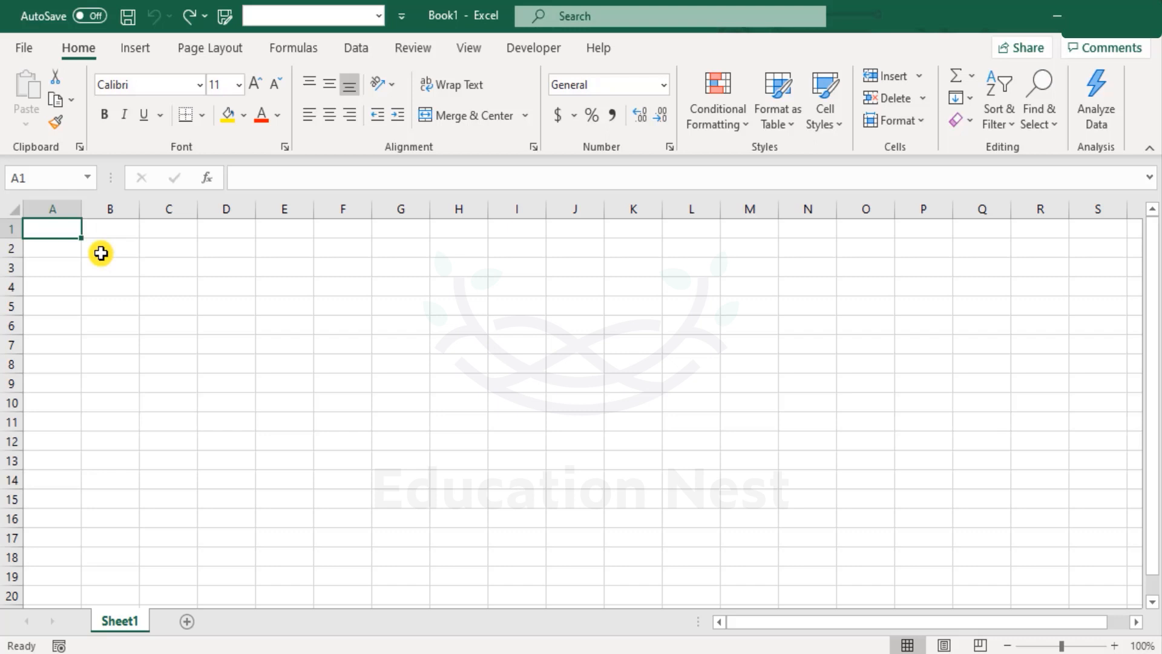
# Enter the column headers Name, Age and State in cells B1 to D1.
pyautogui.click(122, 229)
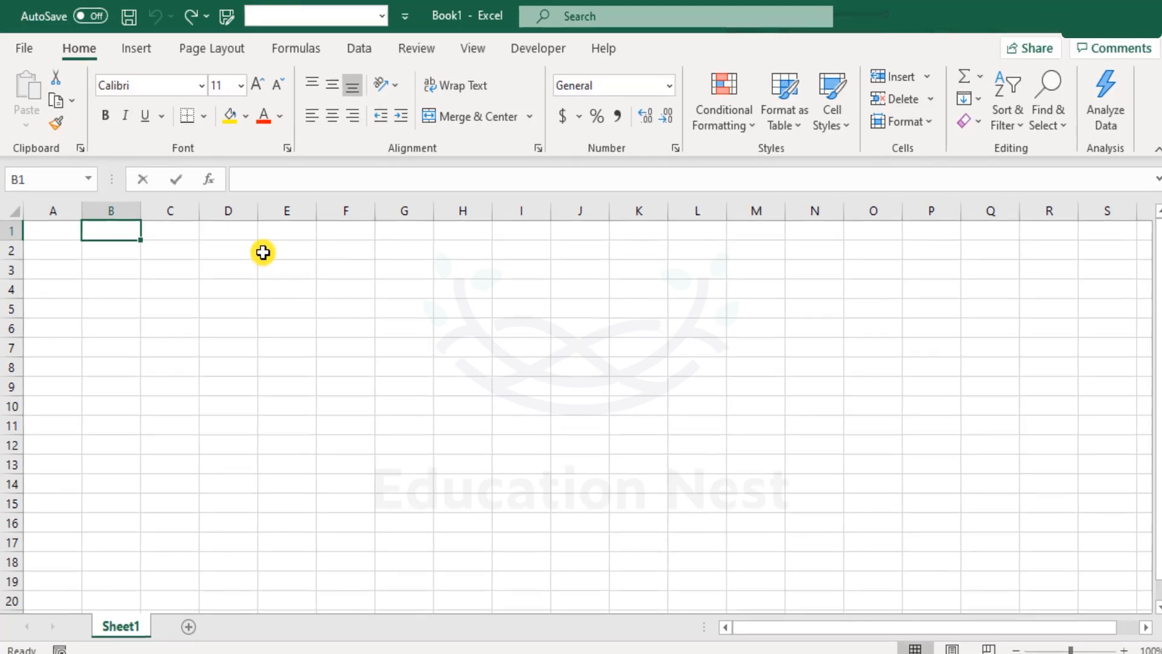
pyautogui.write('Name')
pyautogui.press('Tab')
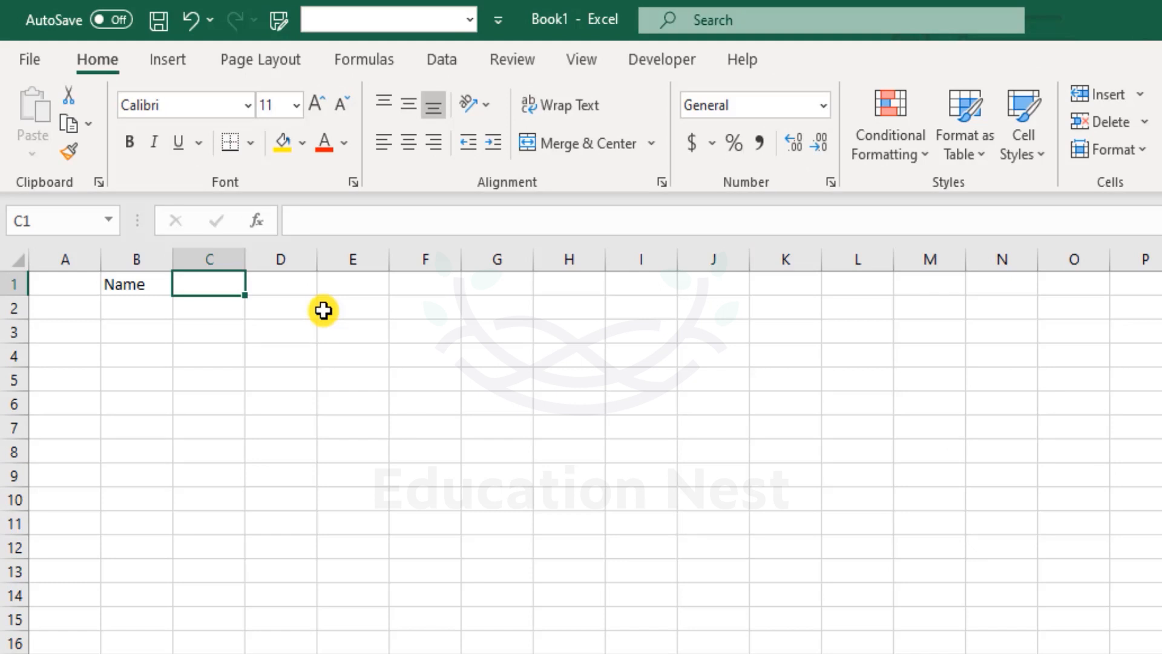
pyautogui.write('Age')
pyautogui.press('Tab')
pyautogui.write('State')
pyautogui.press('Return')
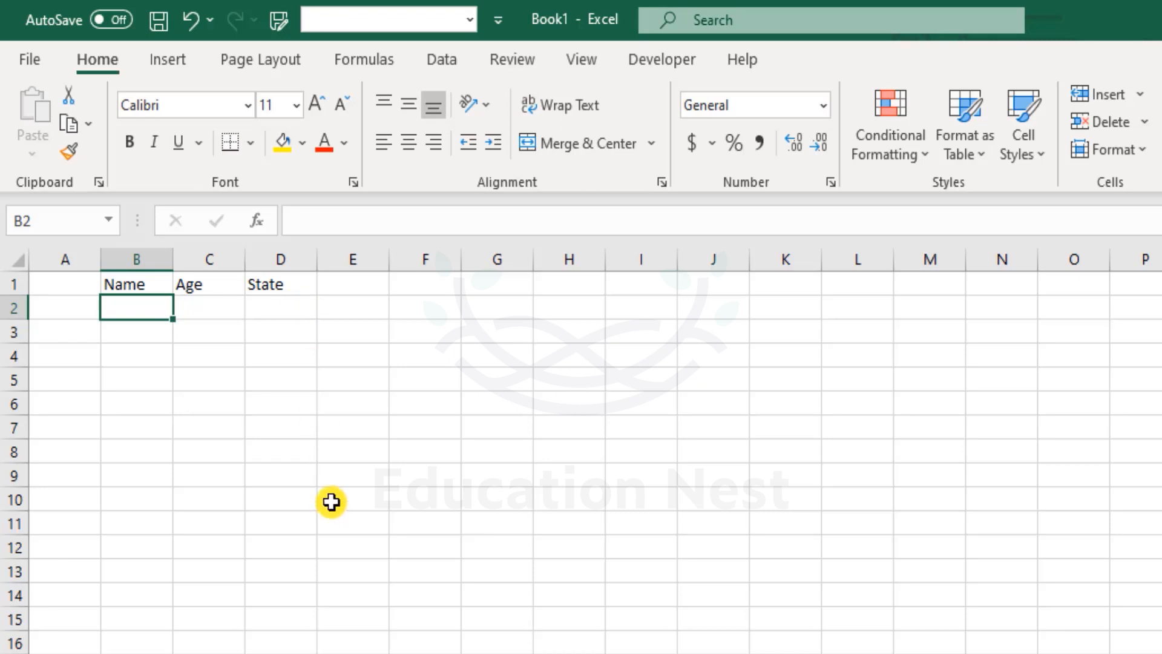
pyautogui.click(655, 63)
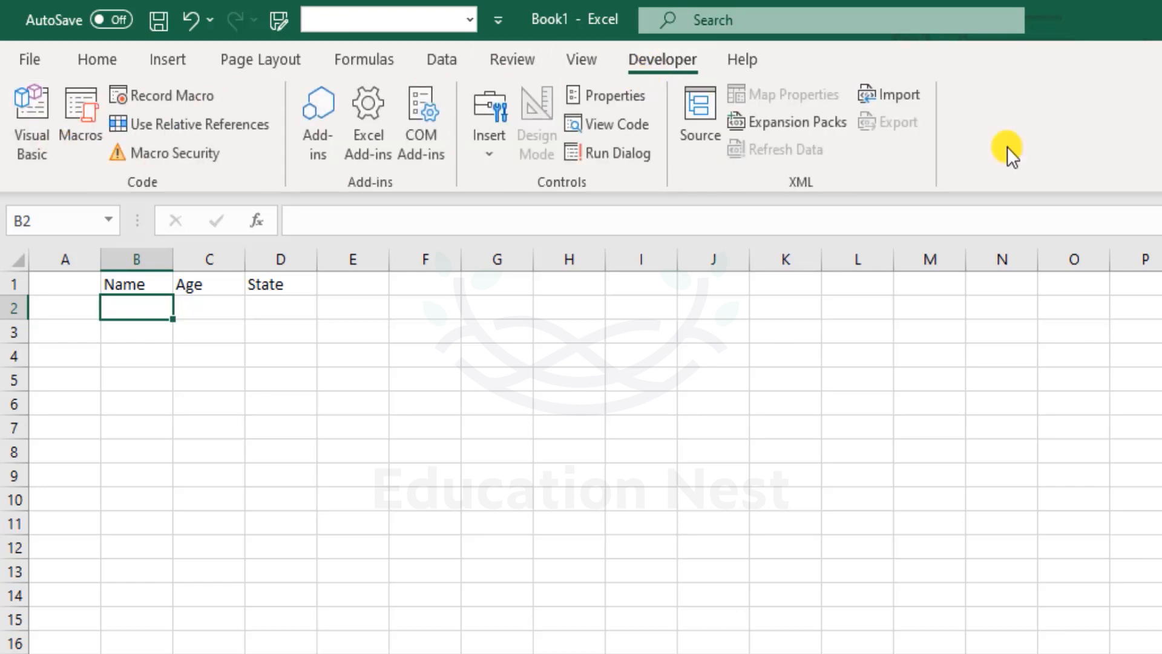
pyautogui.click(488, 139)
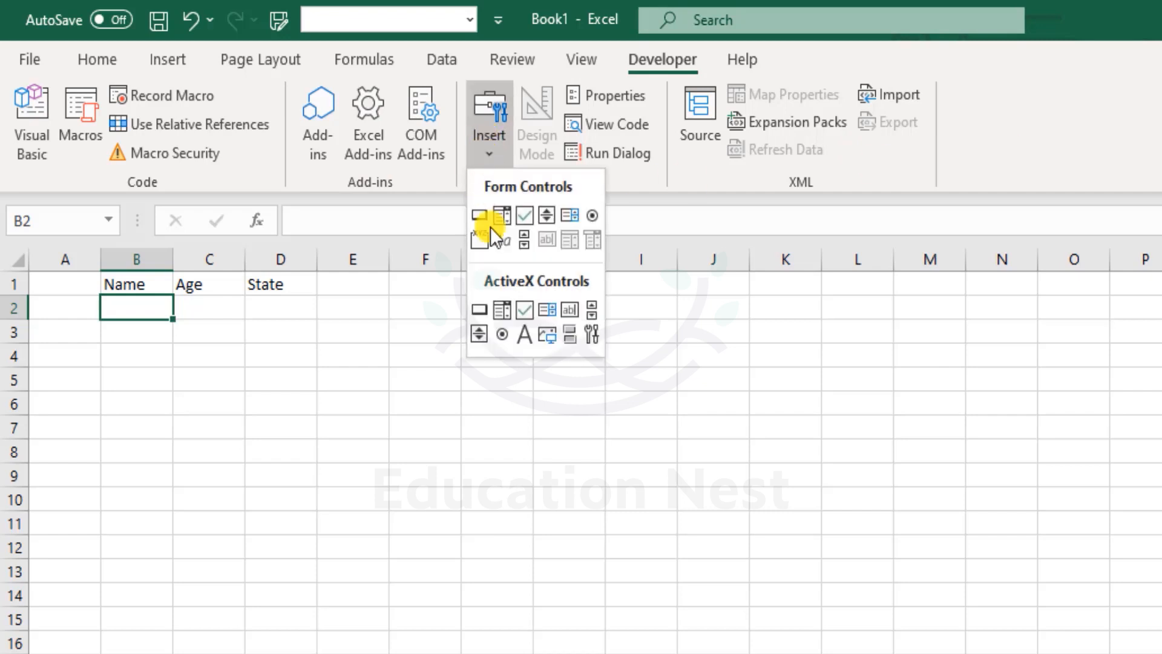
pyautogui.click(666, 189)
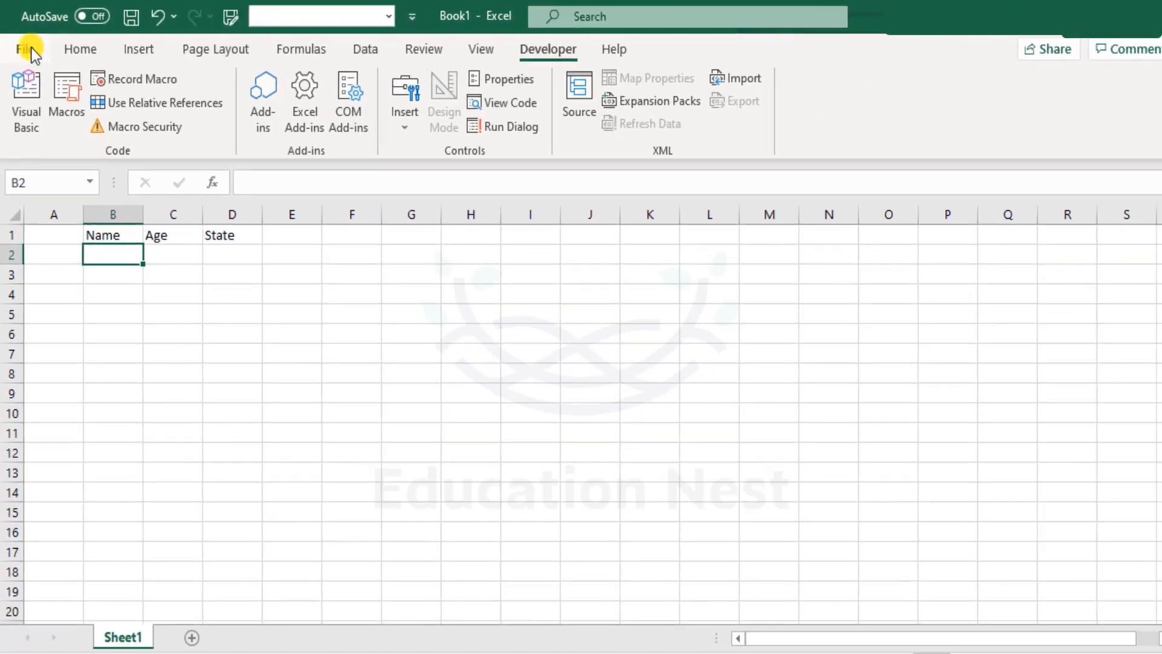
# Open the Quick Access Toolbar customization options and list All Commands.
pyautogui.click(31, 59)
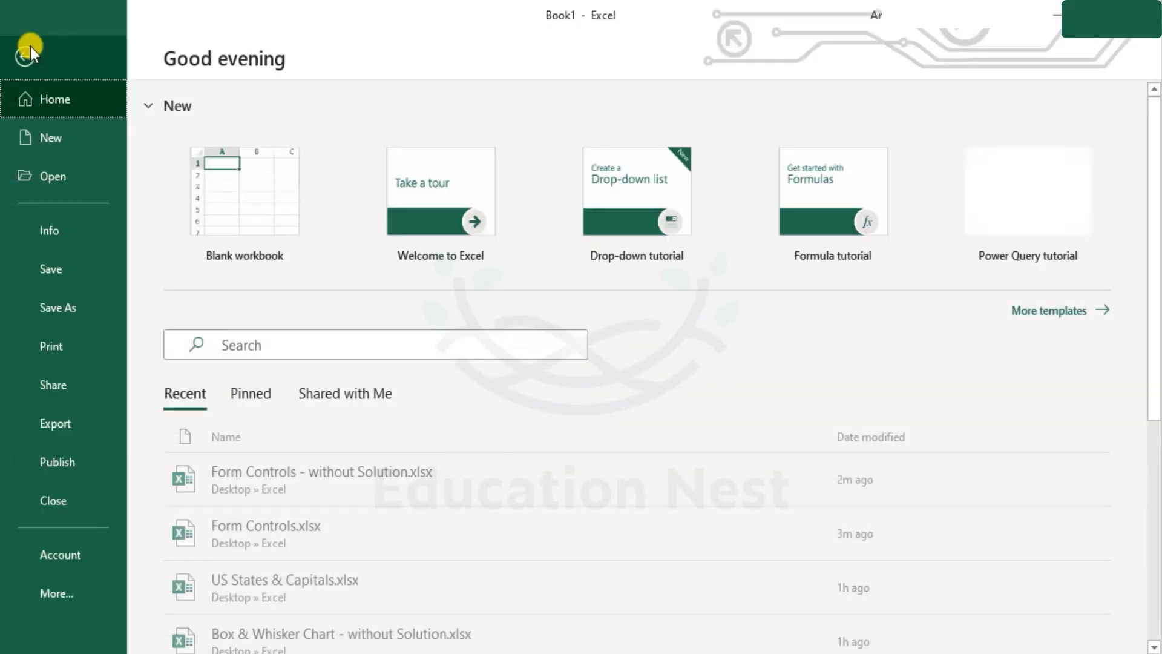
pyautogui.click(88, 601)
pyautogui.click(151, 631)
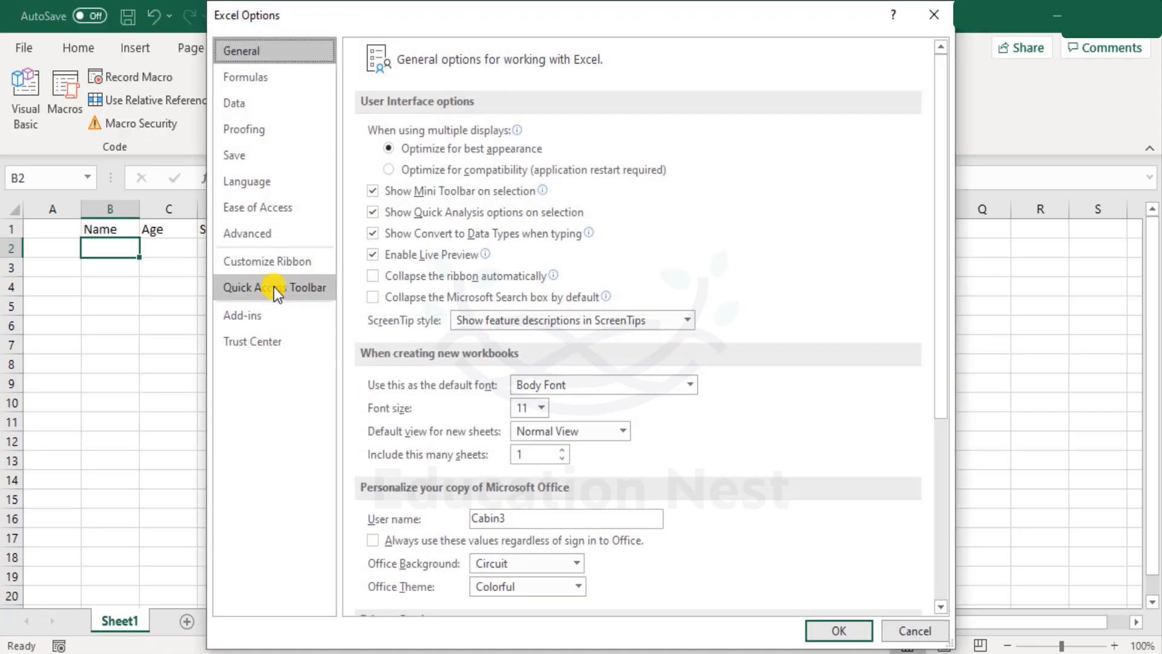
pyautogui.click(276, 290)
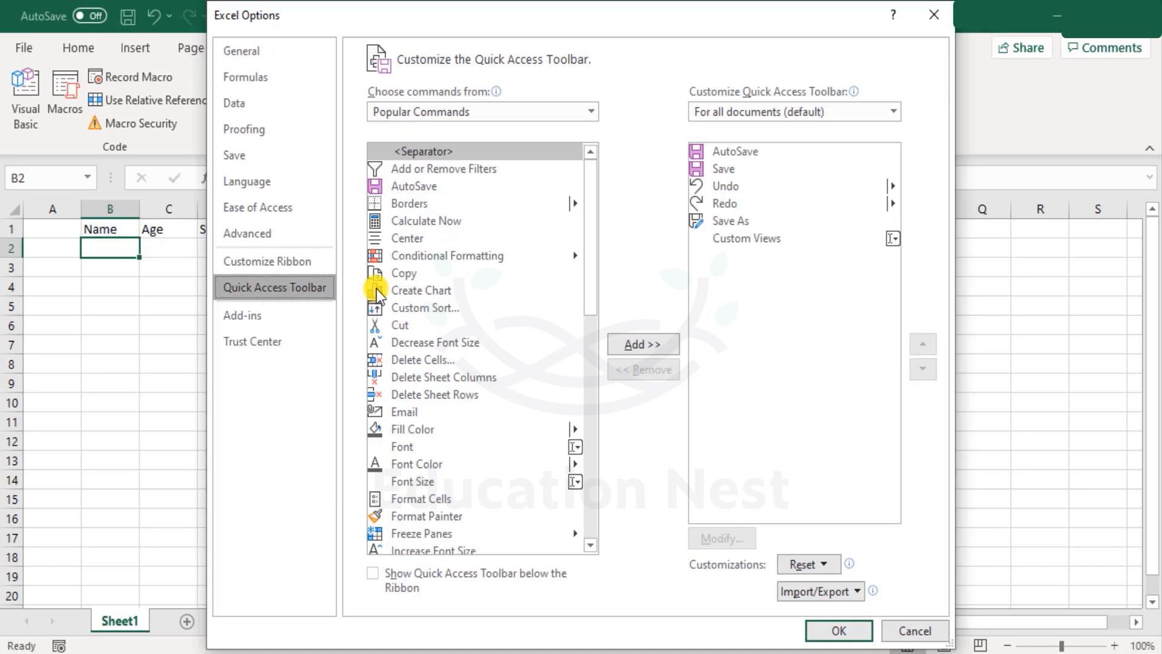
pyautogui.click(591, 113)
pyautogui.click(504, 170)
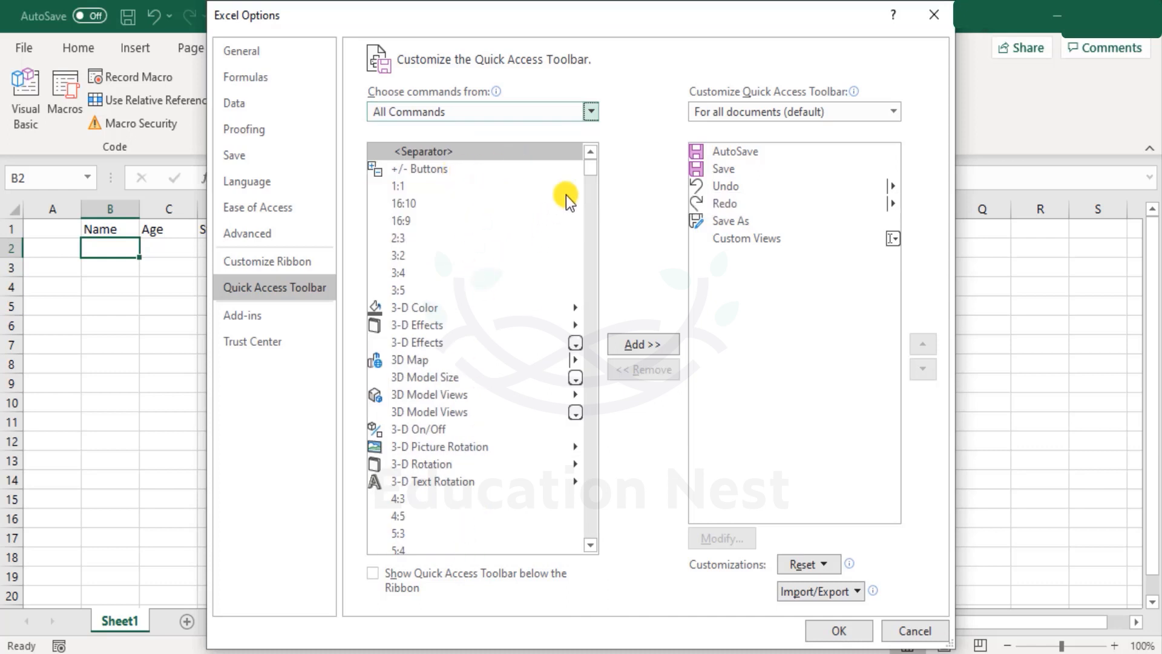
# Add the Form... command to the Quick Access Toolbar and apply the options.
pyautogui.scroll(-3, 591, 169)
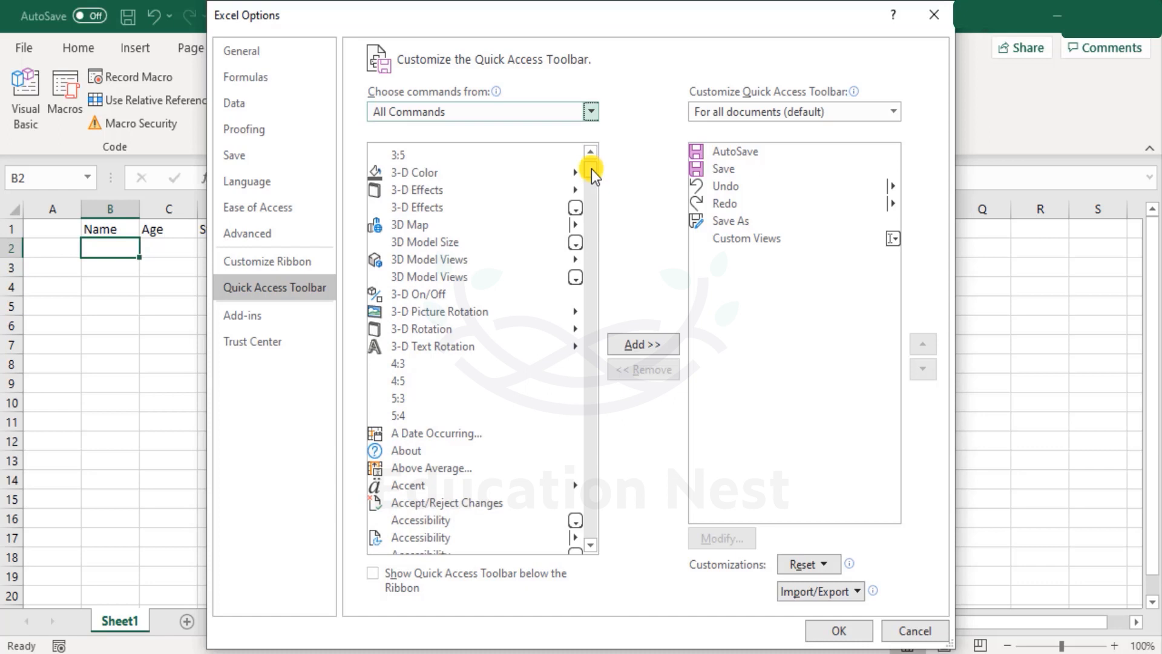
pyautogui.scroll(-20, 591, 169)
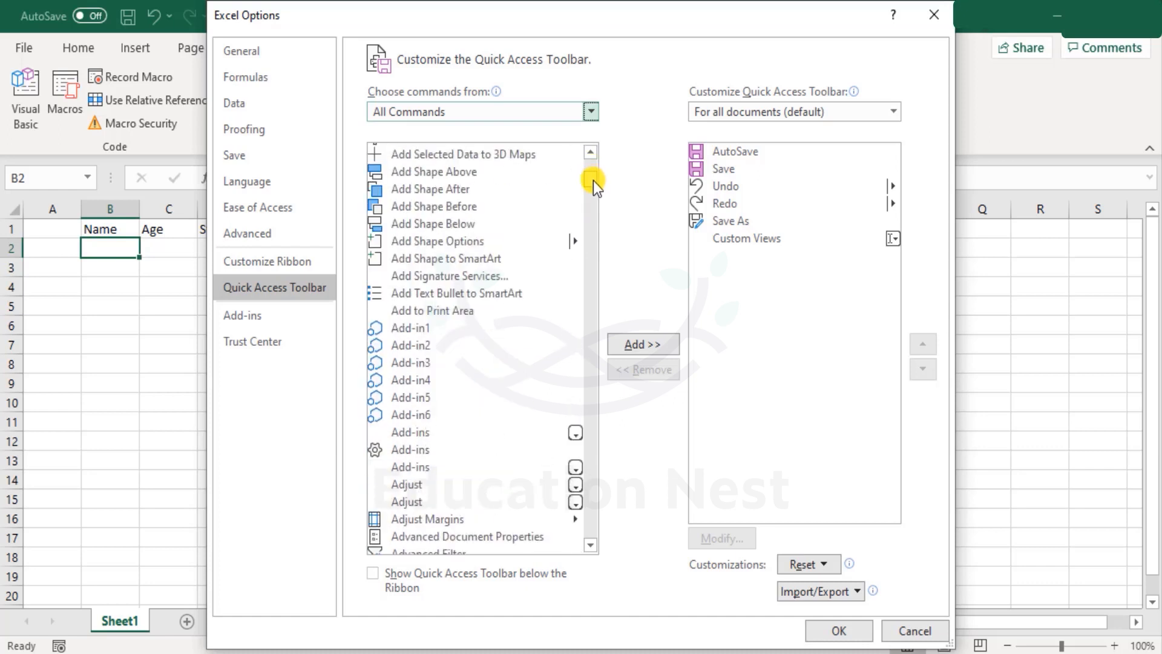
pyautogui.moveTo(593, 181); pyautogui.dragTo(611, 287)
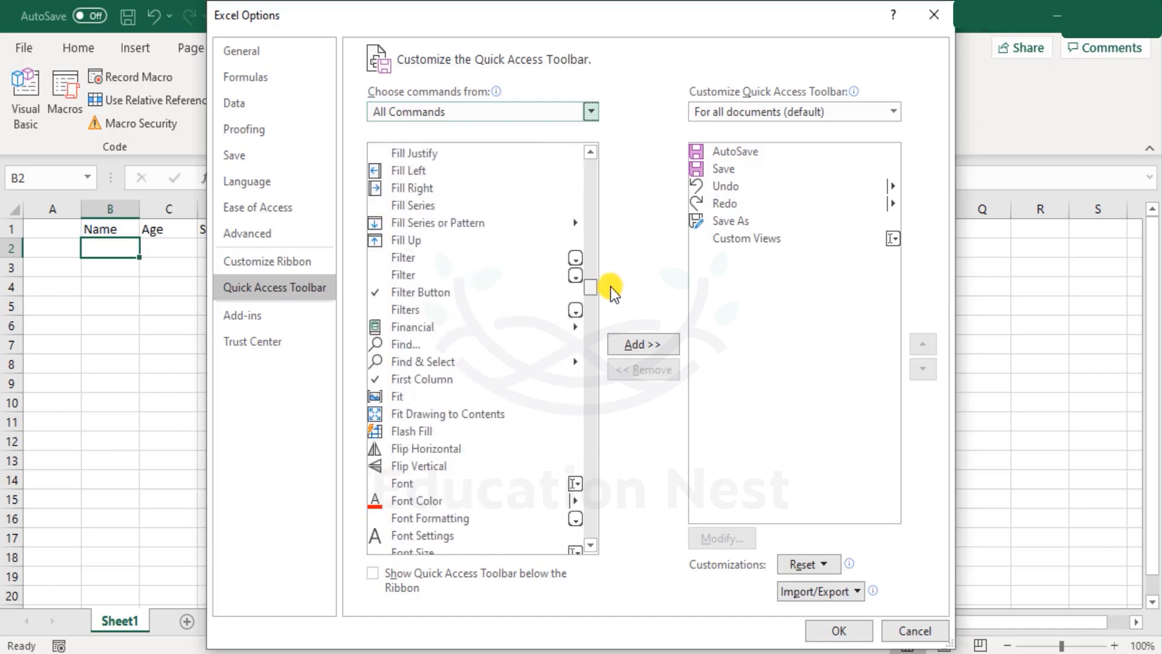
pyautogui.click(593, 330)
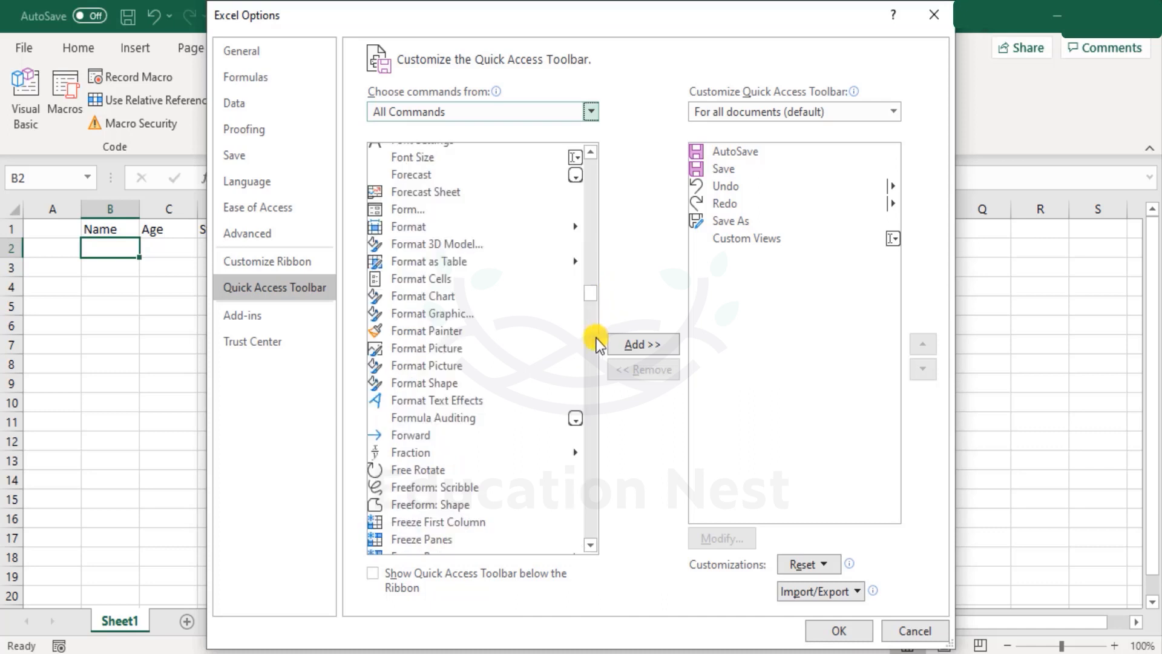
pyautogui.click(407, 210)
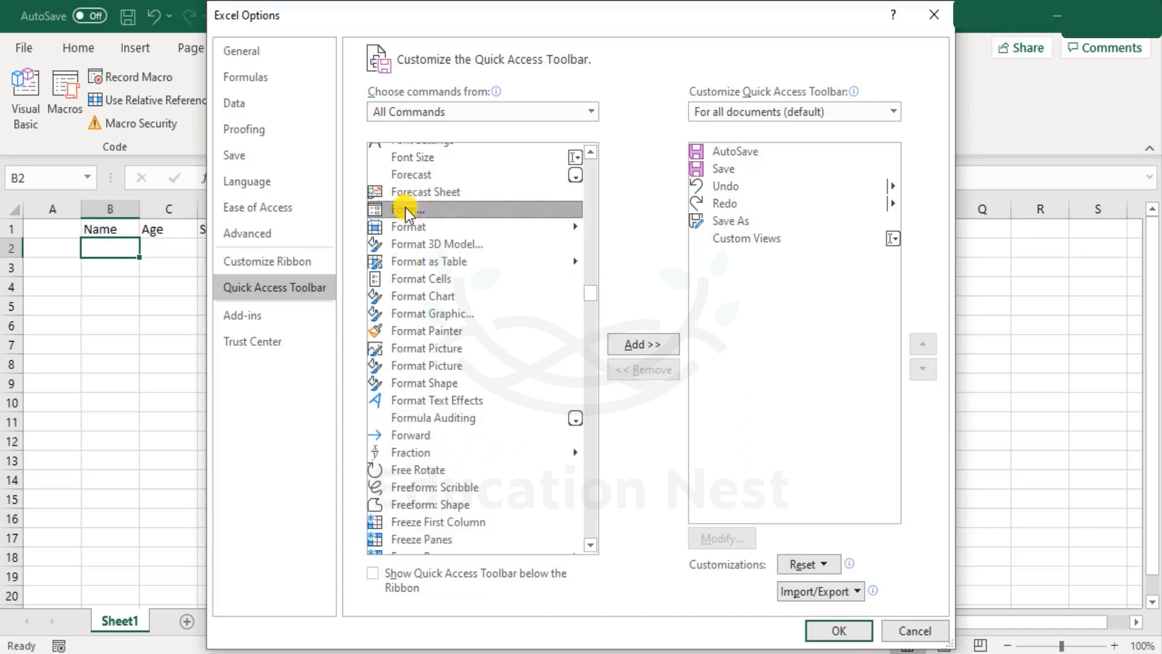
pyautogui.click(640, 345)
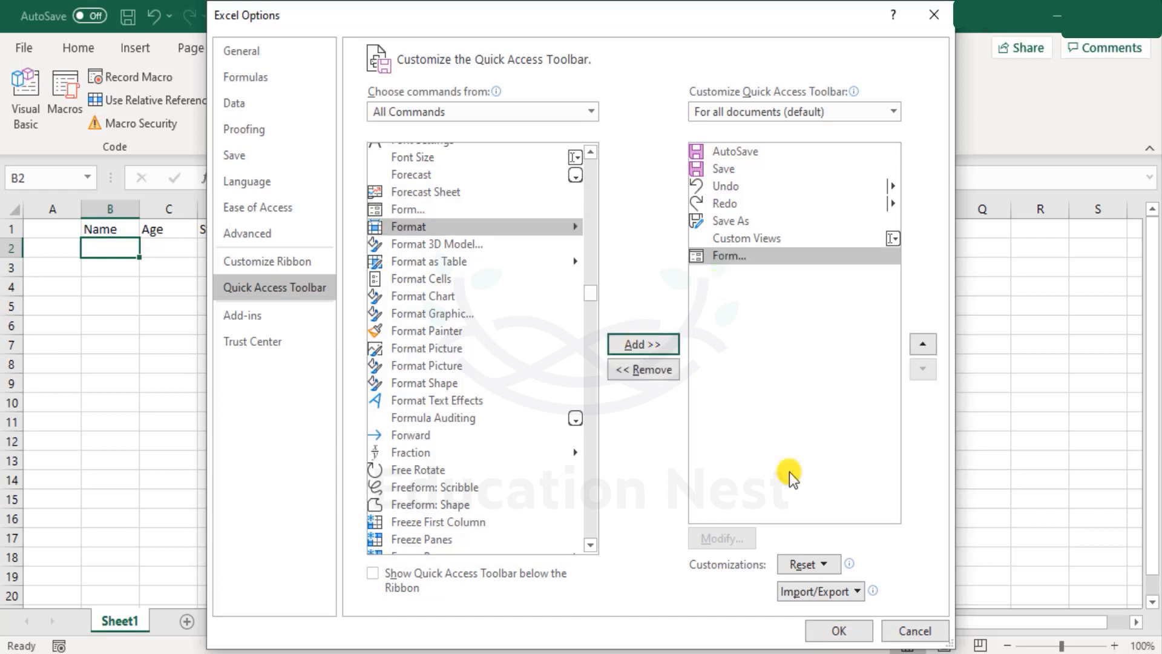
pyautogui.click(828, 629)
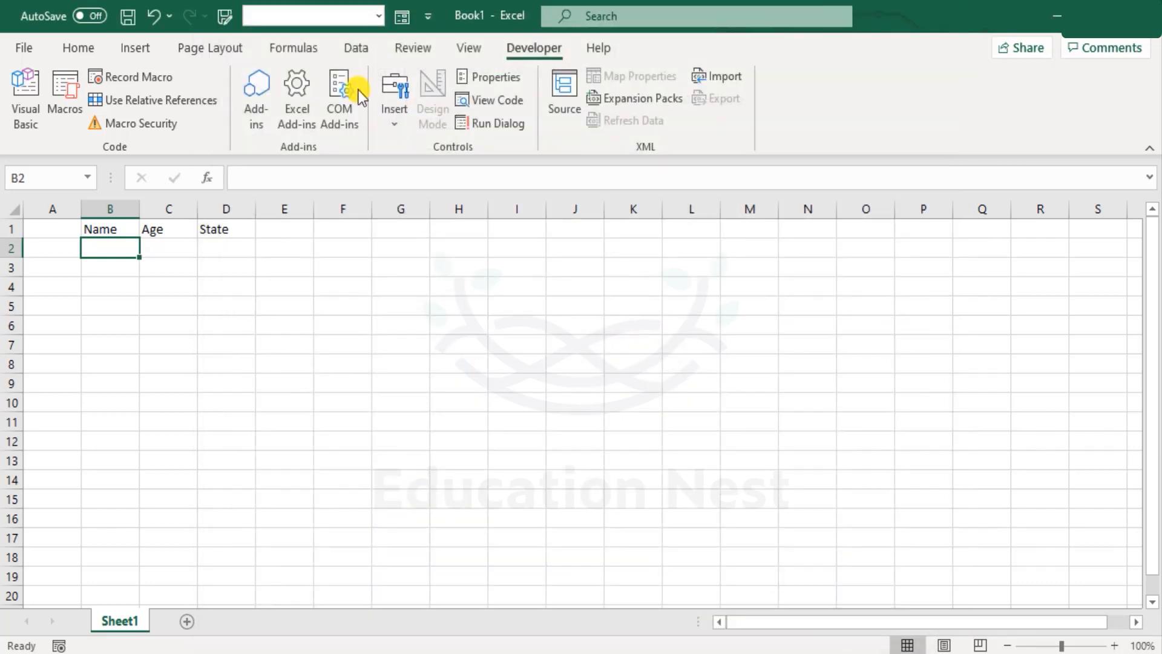
# Open the data form using the first row as labels and add a record with a full name, age 30 and state Washington.
pyautogui.click(403, 18)
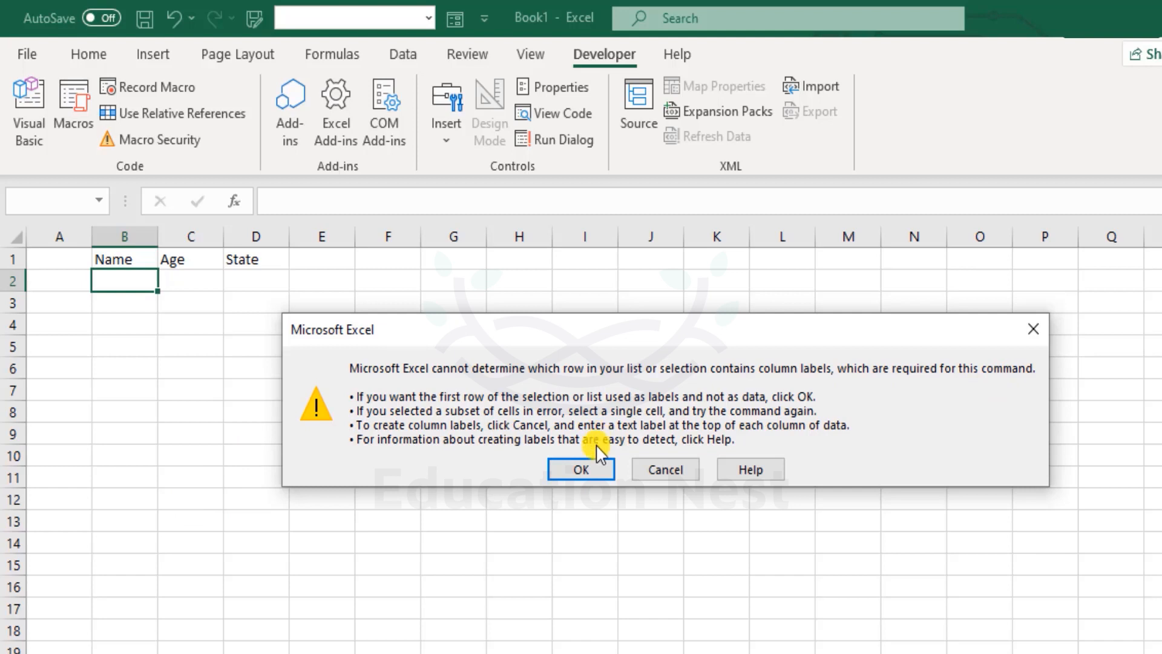
pyautogui.click(580, 469)
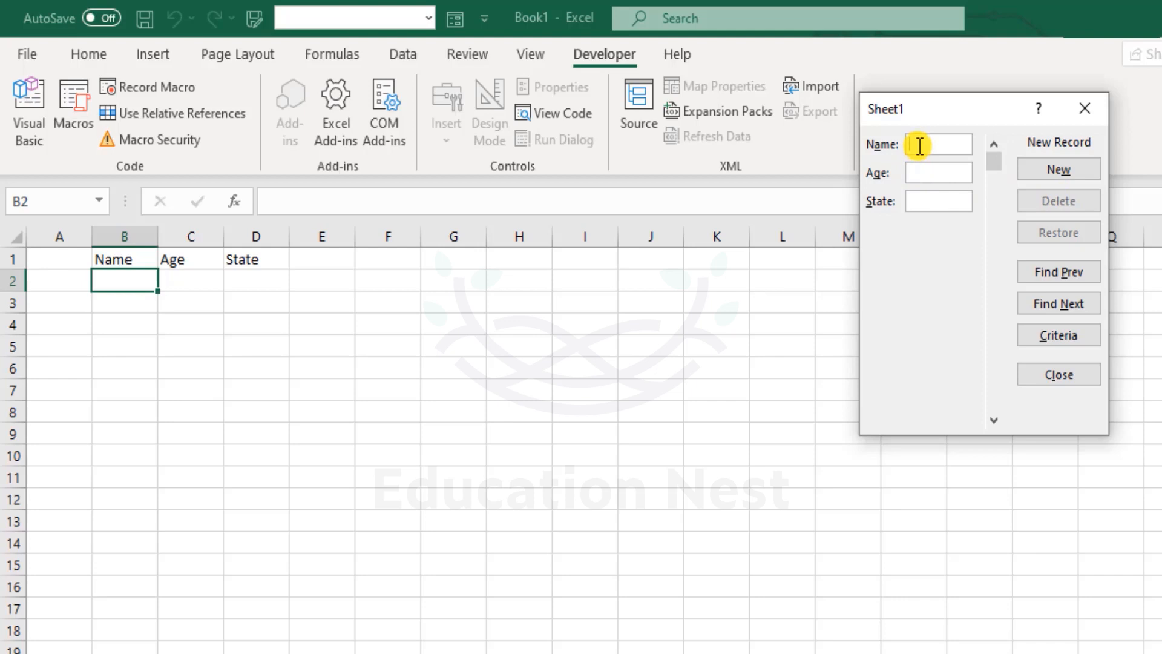
pyautogui.write('John Smith')
pyautogui.press('Tab')
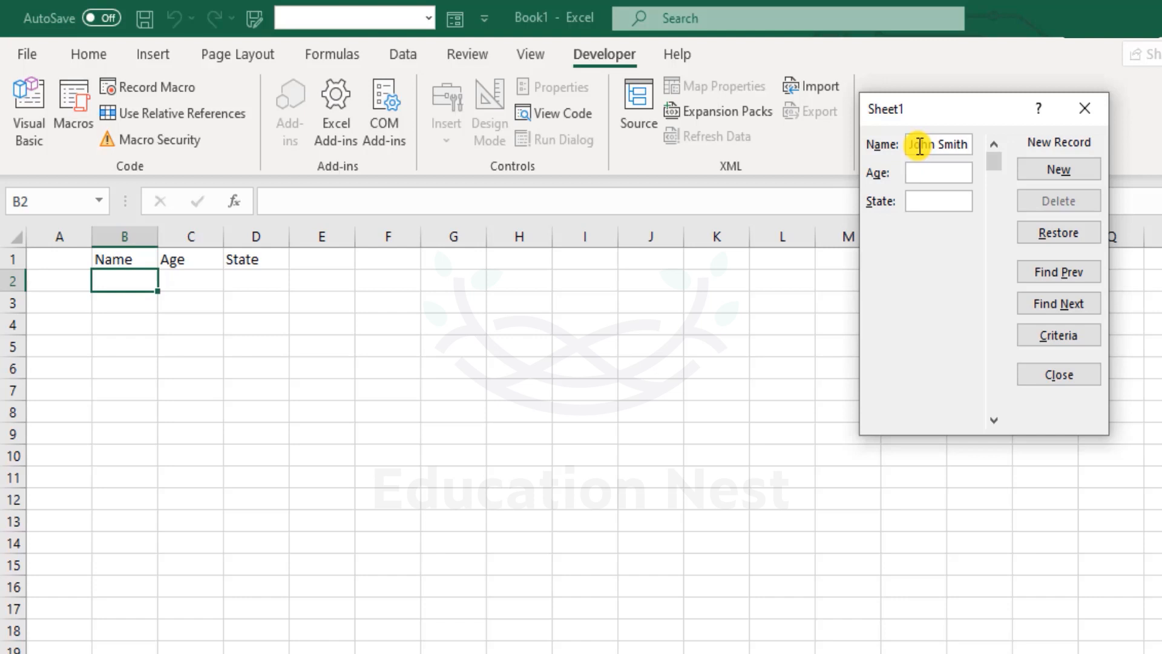
pyautogui.write('30Washington')
pyautogui.press('Home')
pyautogui.click(1061, 170)
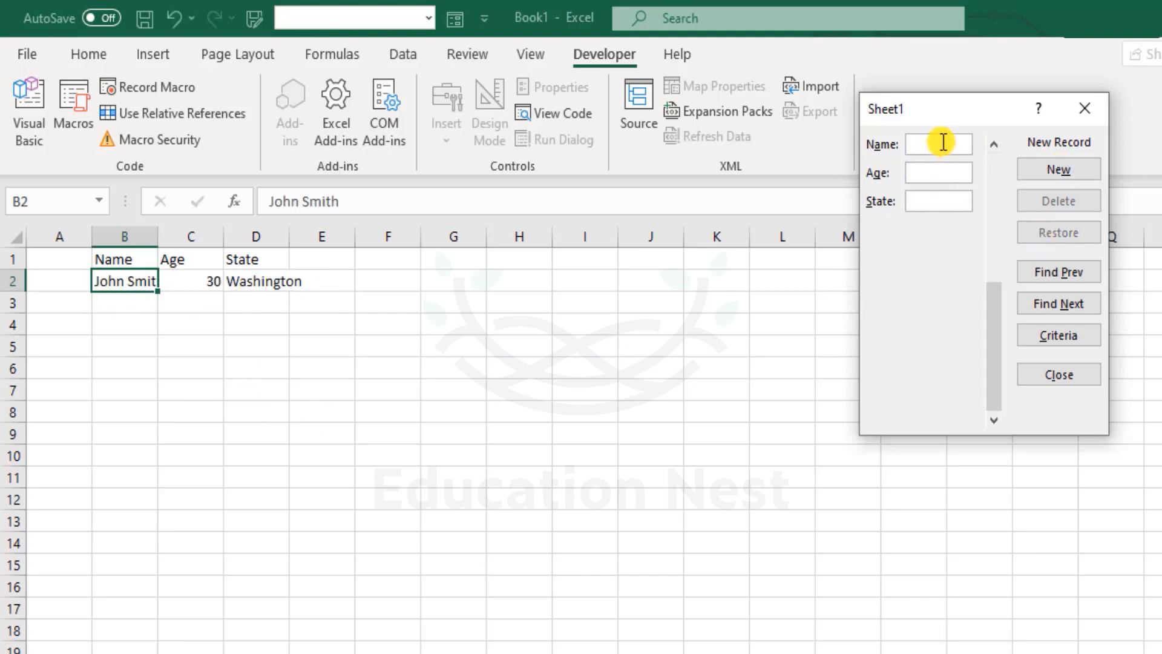
# Add a second record in the data form with a full name, age 28 and state New York.
pyautogui.write('A')
pyautogui.write('lice Sm')
pyautogui.write('ring')
pyautogui.click(945, 172)
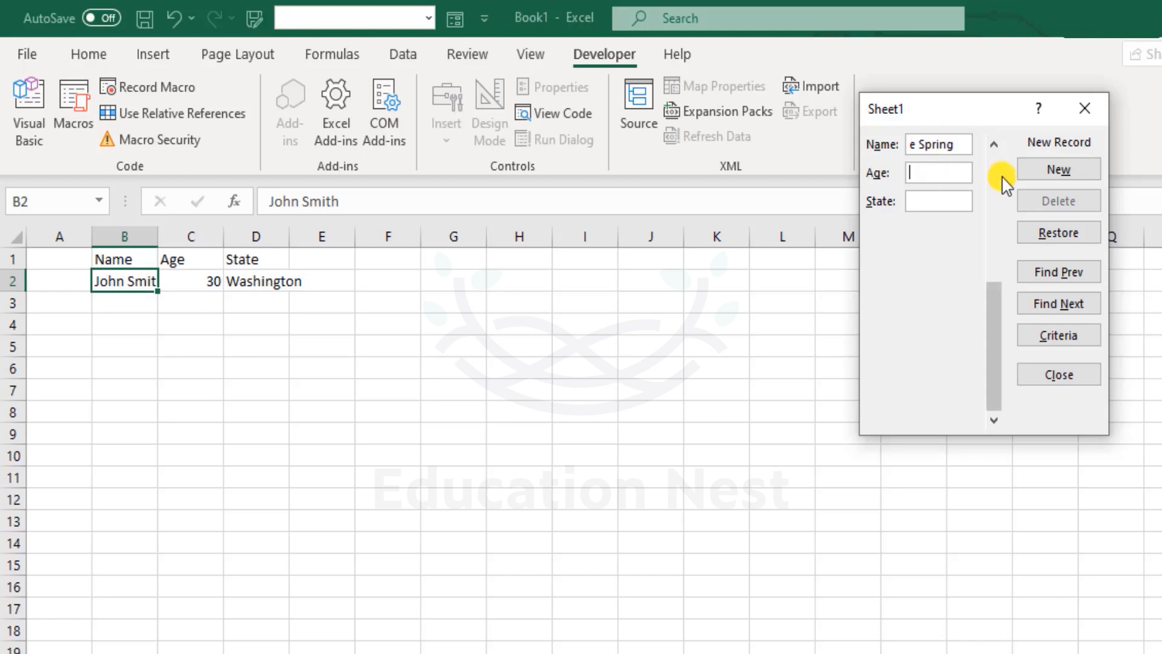
pyautogui.write('28')
pyautogui.press('Tab')
pyautogui.write('New York')
pyautogui.click(1060, 172)
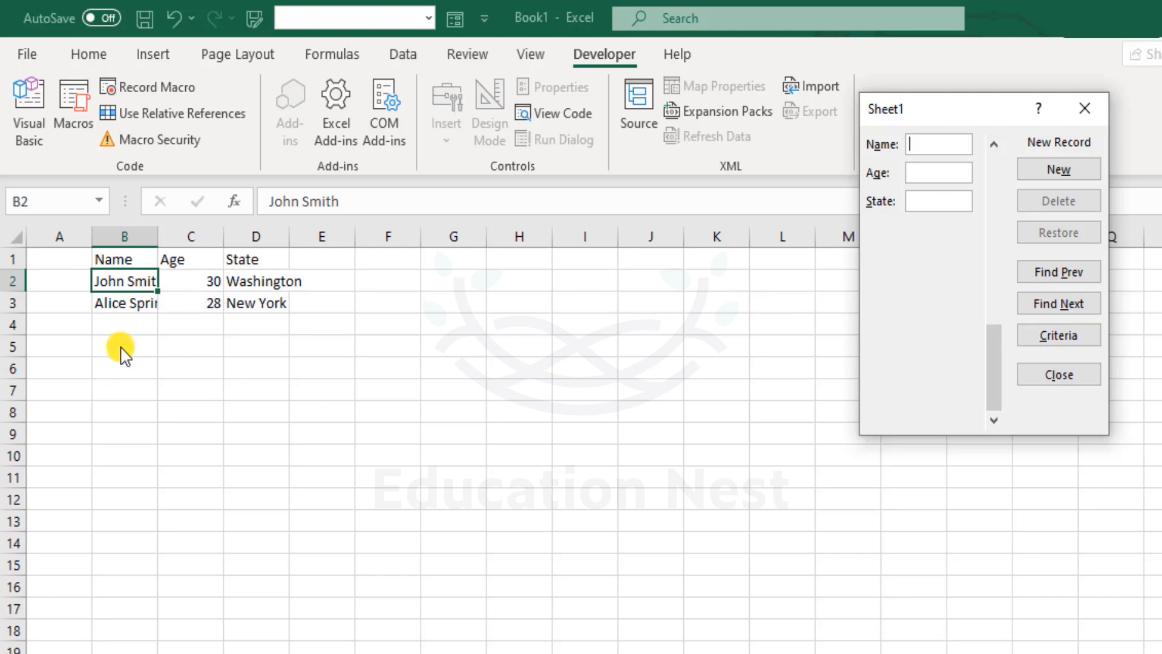
# Browse back and forth through the existing records in the data form.
pyautogui.moveTo(1003, 326); pyautogui.dragTo(1038, 410)
pyautogui.click(1072, 279)
pyautogui.click(1070, 274)
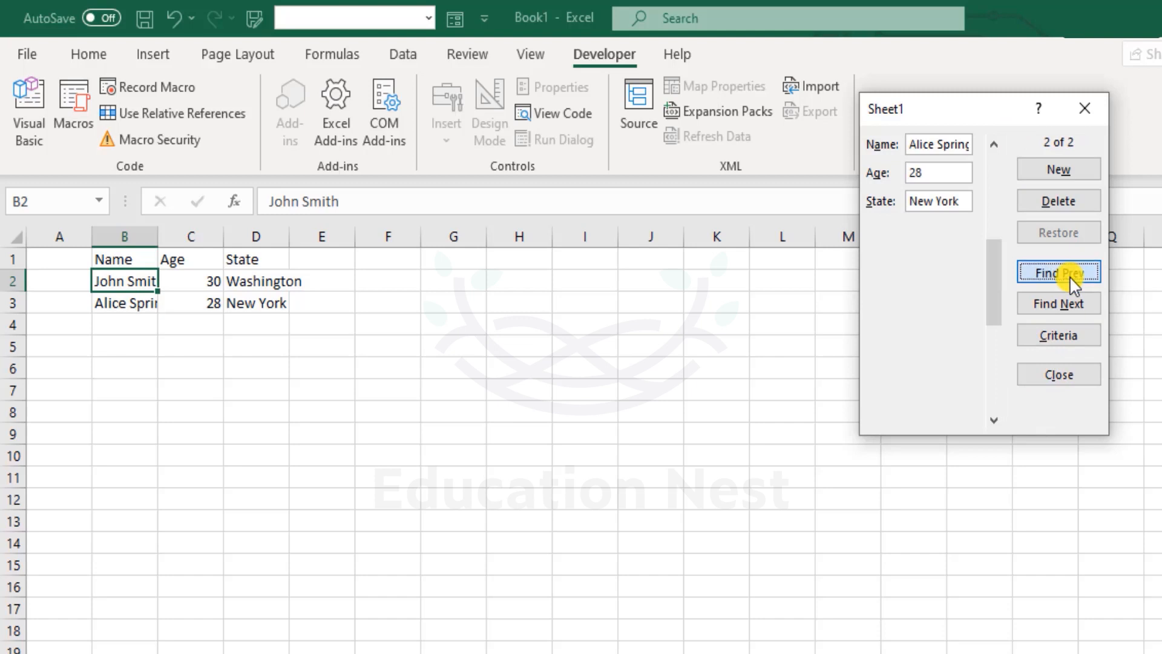
pyautogui.click(1074, 306)
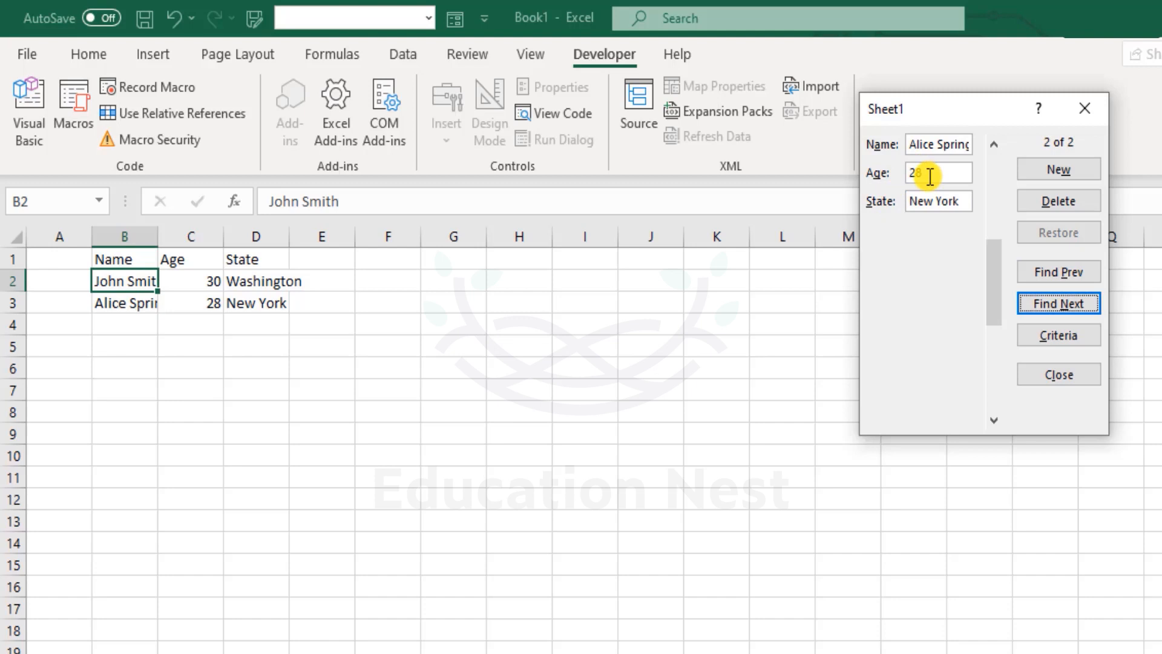
pyautogui.click(1041, 271)
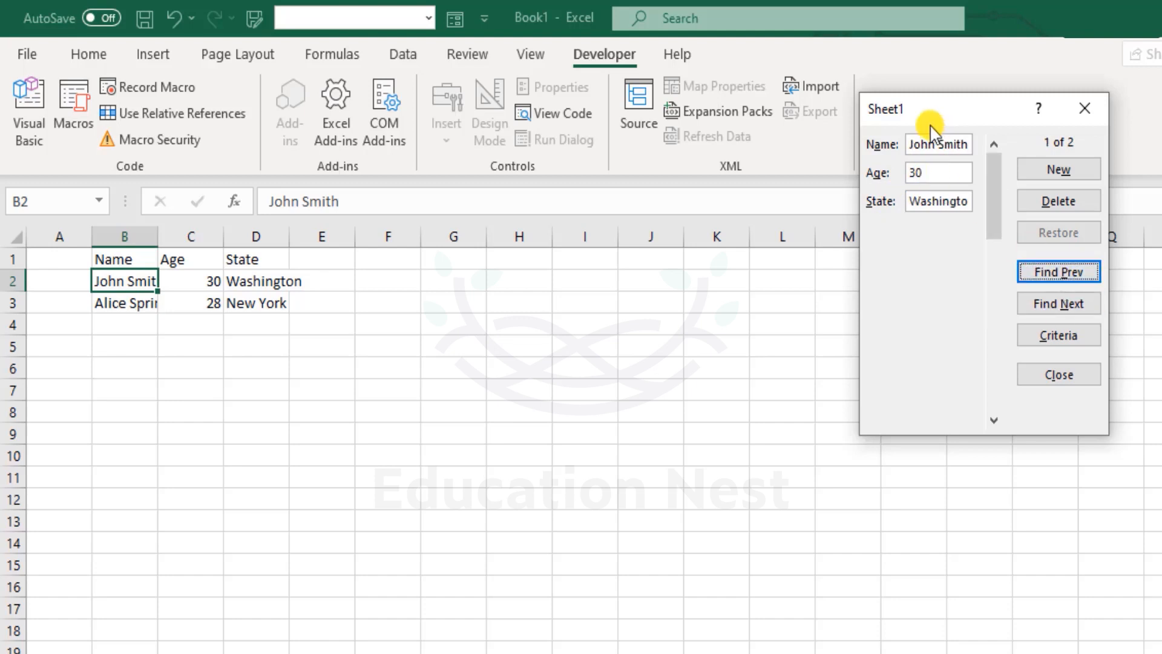
pyautogui.click(960, 172)
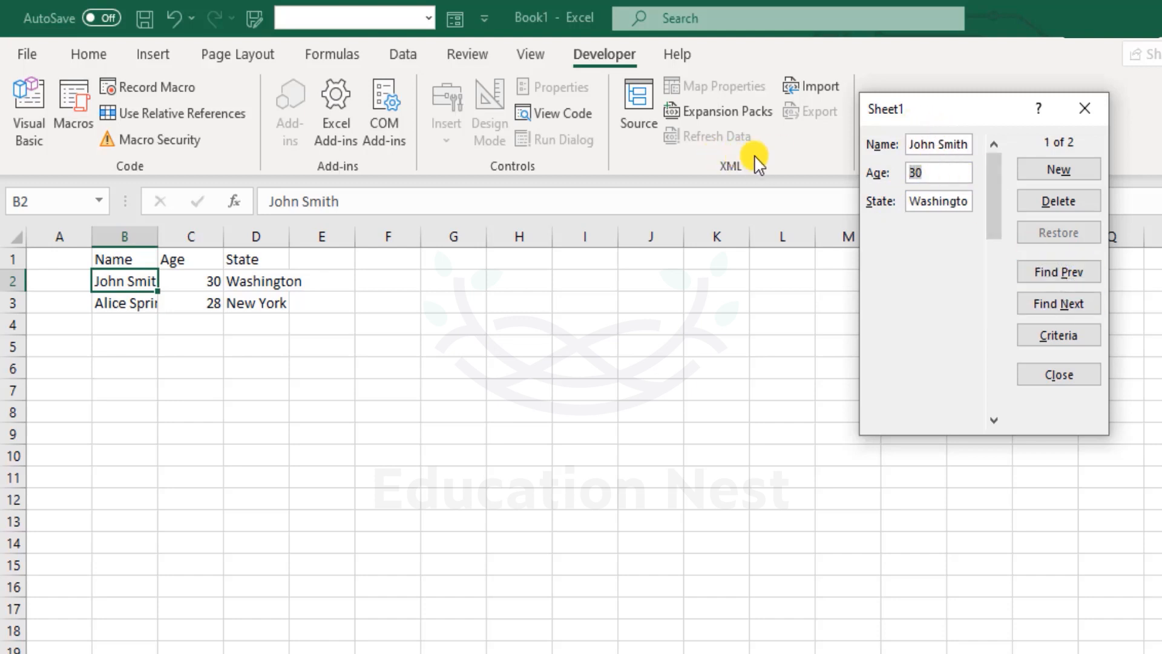
pyautogui.write('26')
pyautogui.click(1064, 306)
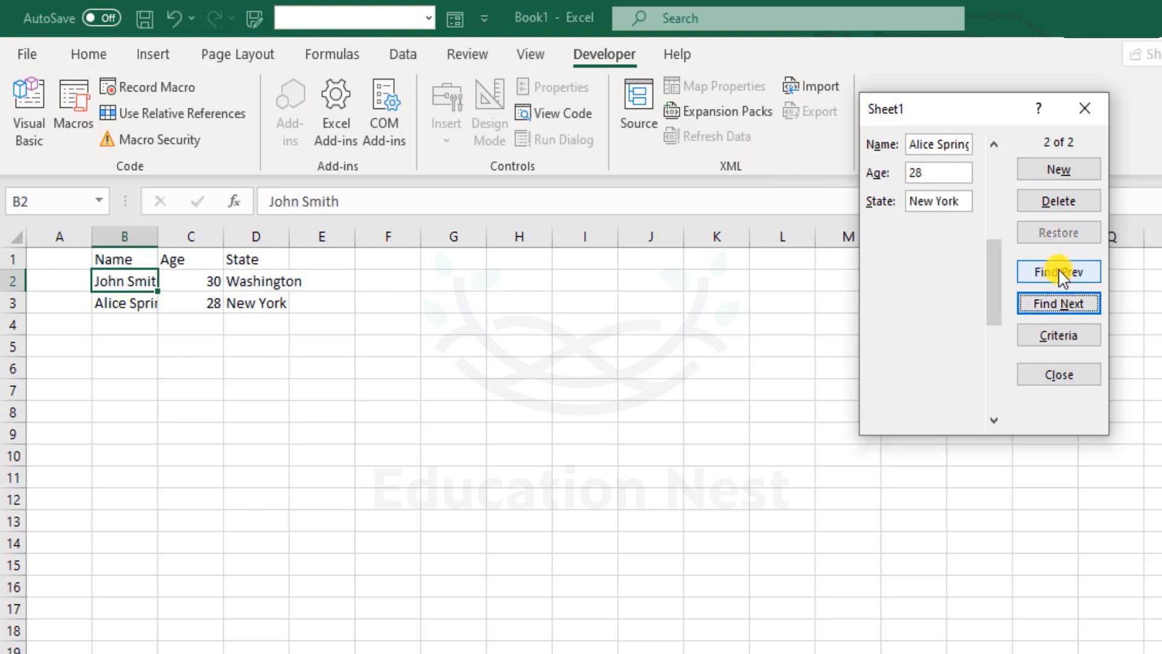
# Set the first record's age to 26 and state to Texas, save the changes and close the data form.
pyautogui.click(1059, 272)
pyautogui.doubleClick(939, 174)
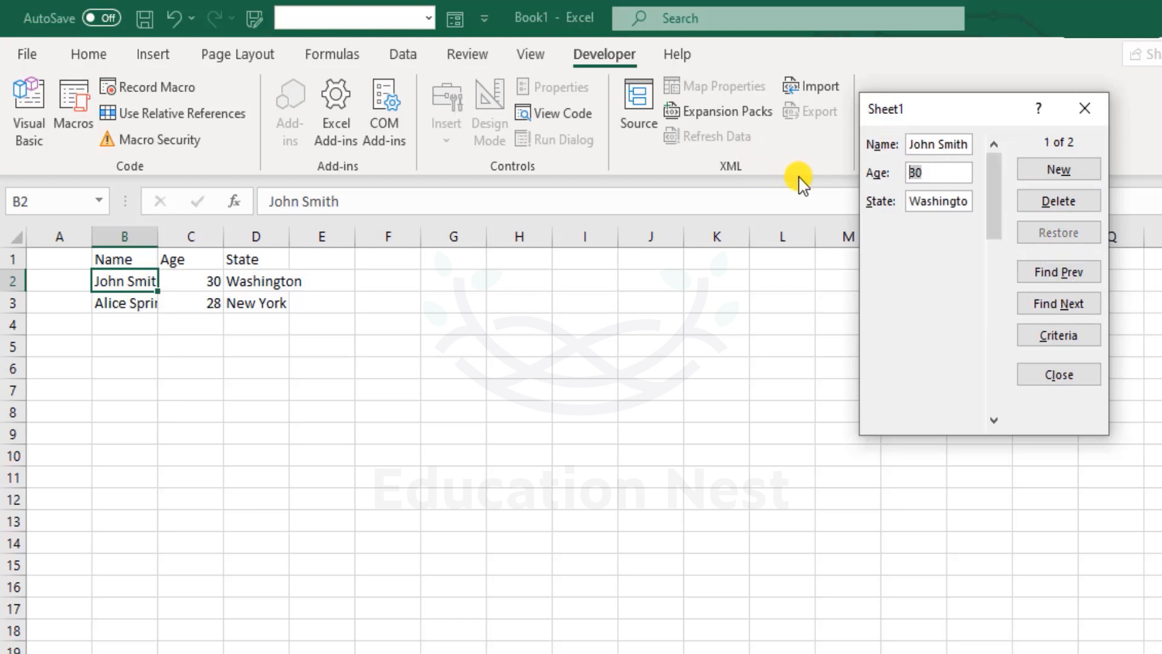
pyautogui.write('26')
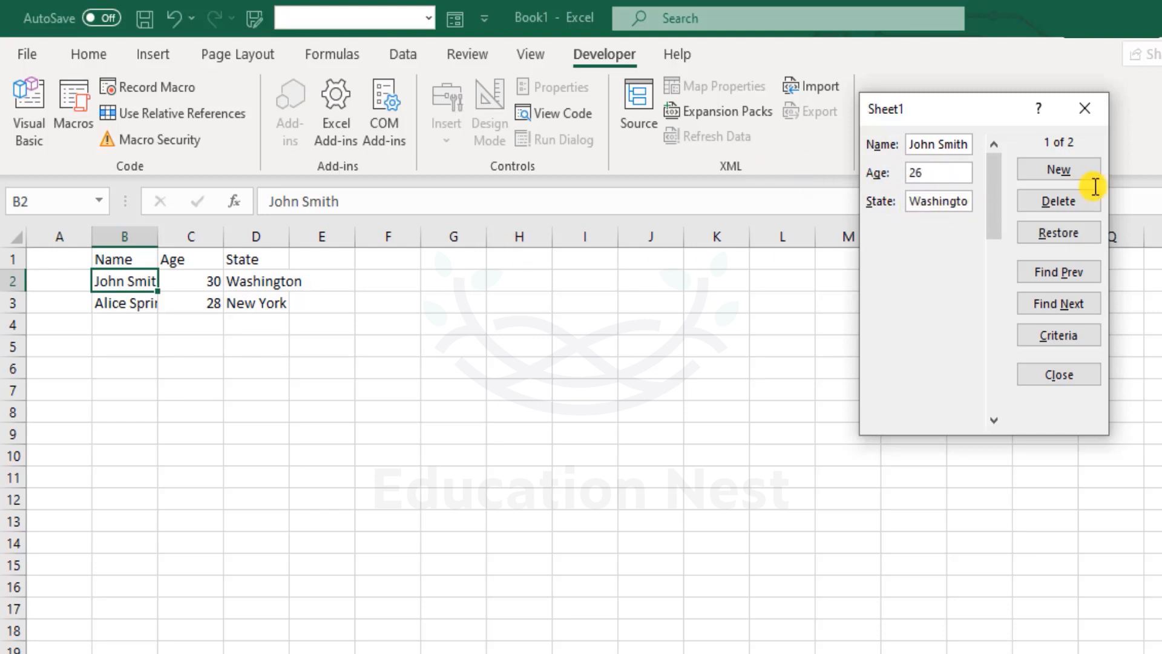
pyautogui.press('Tab')
pyautogui.press('BackSpace')
pyautogui.write('Texas')
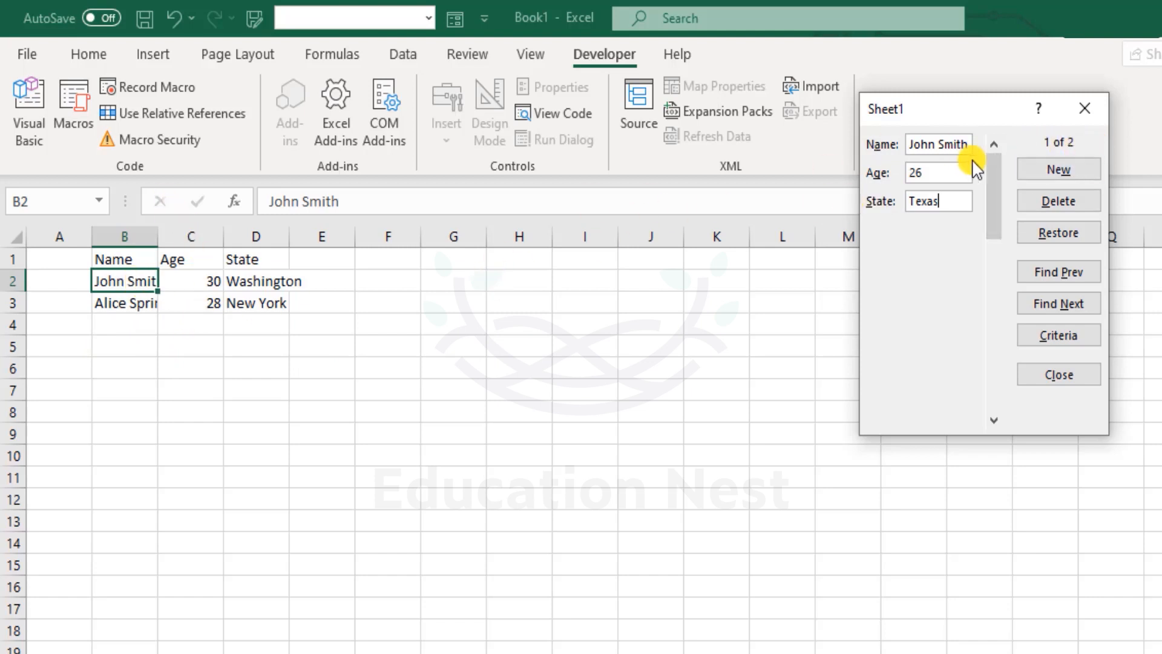
pyautogui.click(1070, 173)
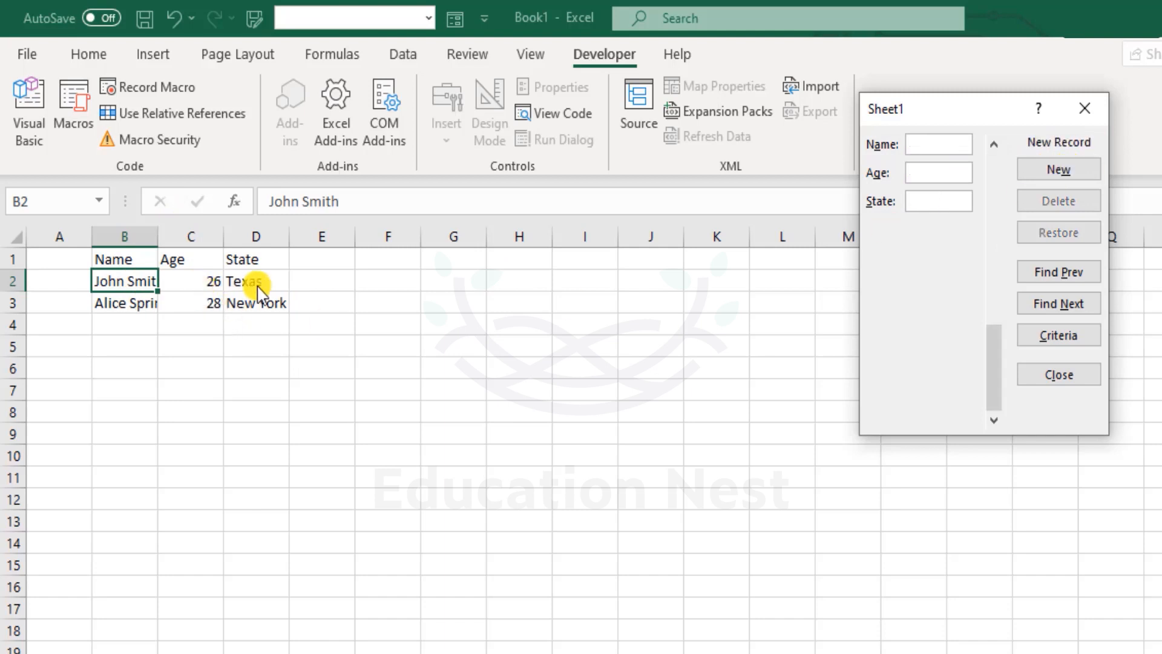
pyautogui.click(1061, 376)
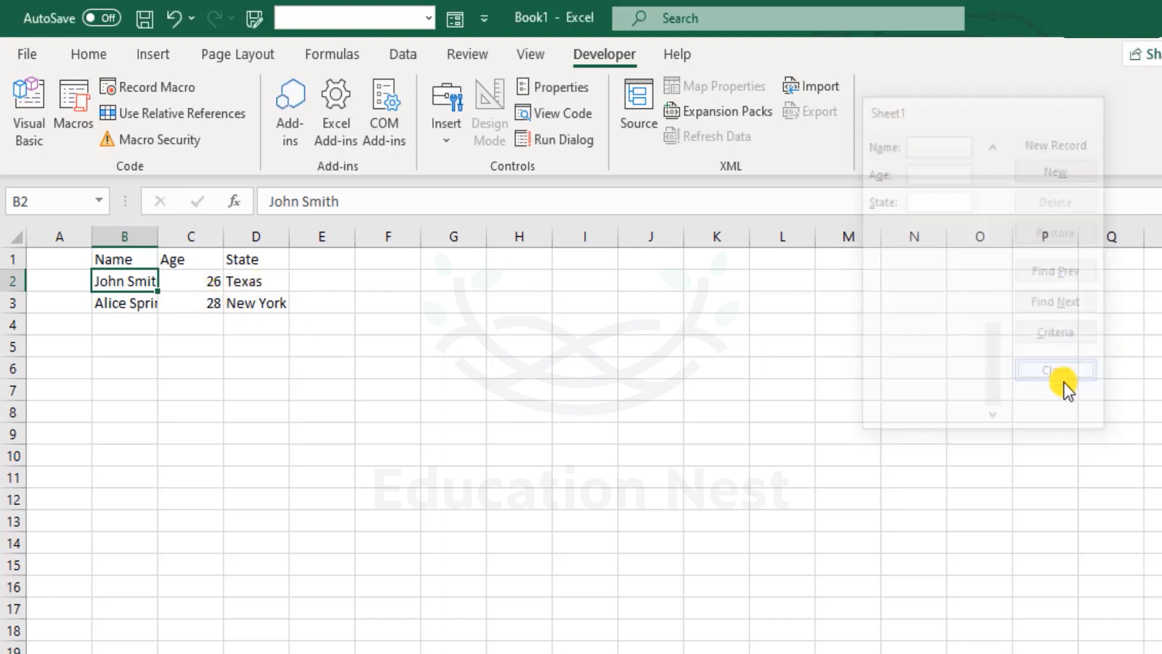
# Reopen the data form from a cell in the table and permanently delete the first record.
pyautogui.moveTo(319, 262); pyautogui.dragTo(870, 307)
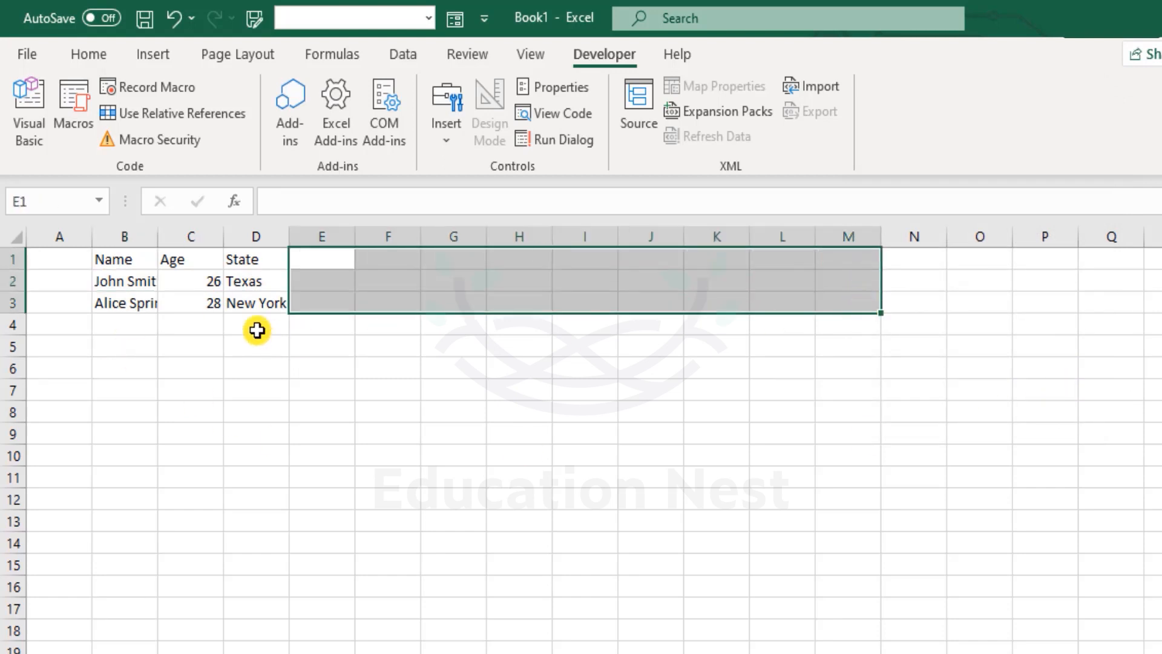
pyautogui.click(200, 298)
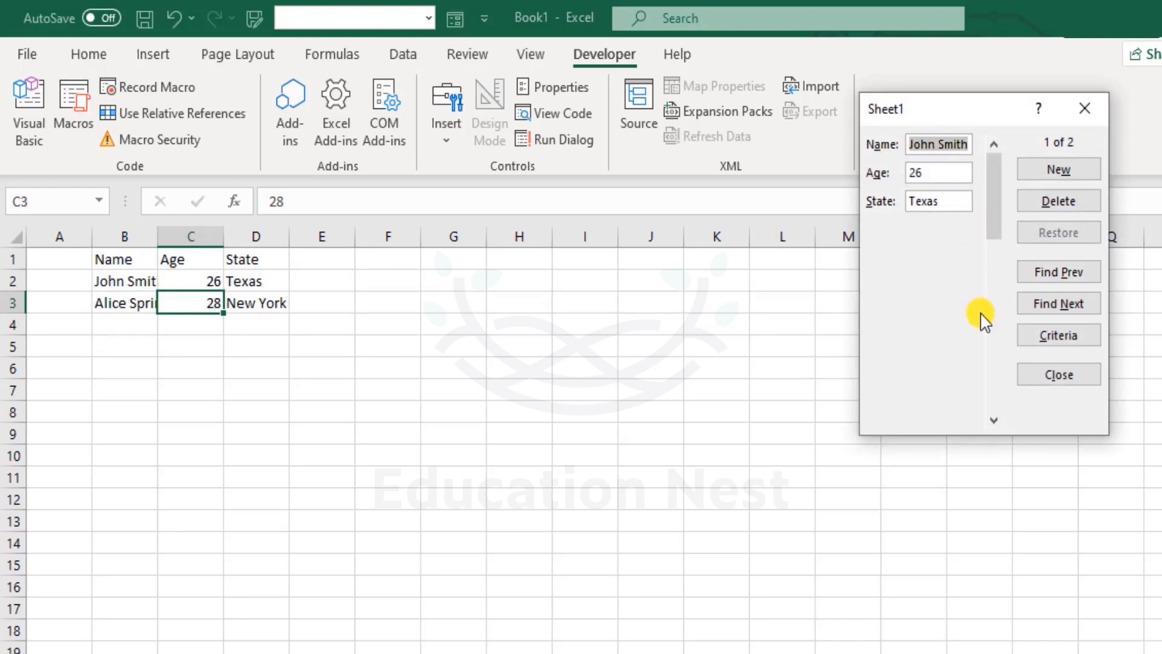
pyautogui.moveTo(980, 110); pyautogui.dragTo(810, 115)
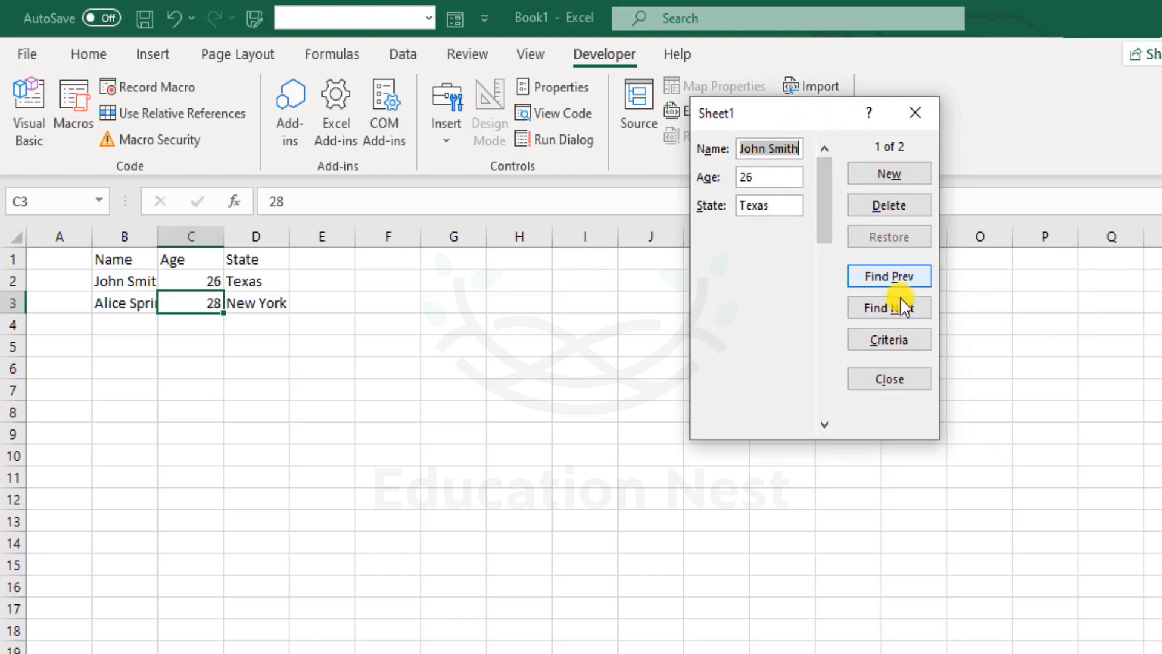
pyautogui.click(894, 206)
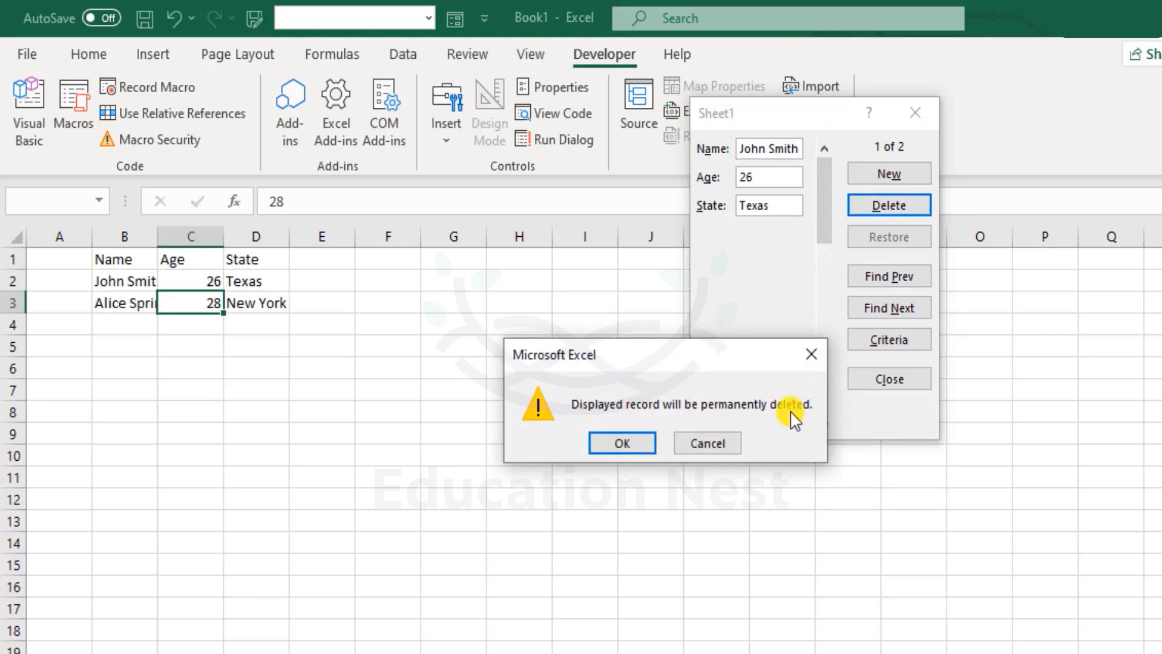
pyautogui.click(649, 451)
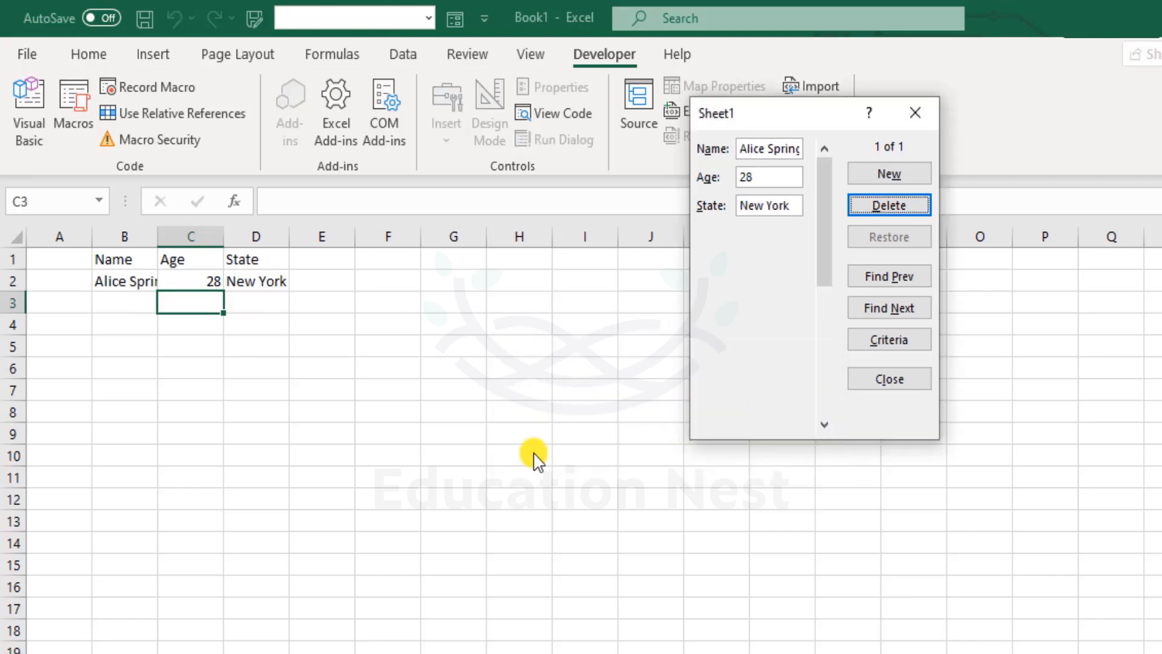